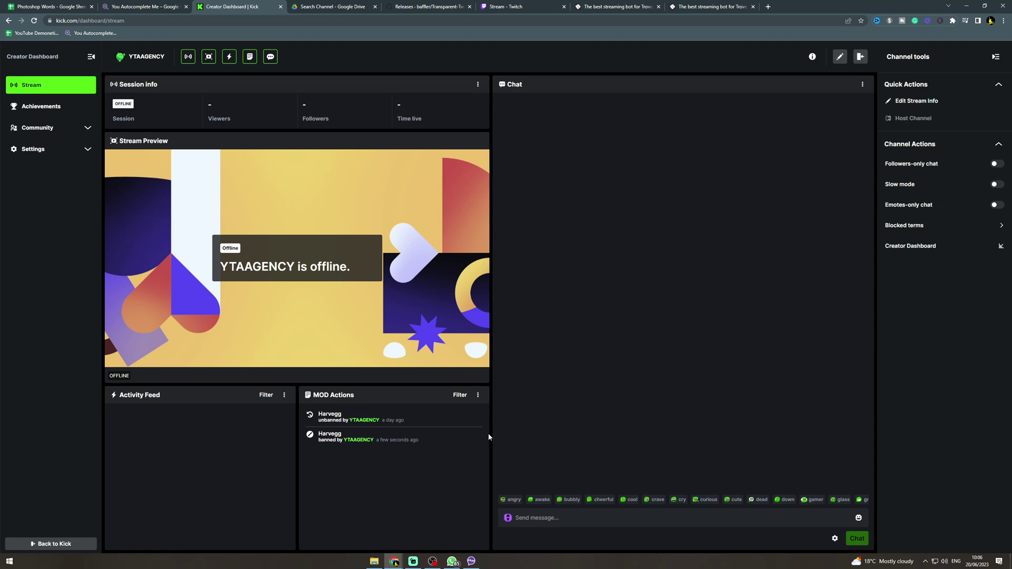
- Return to the overlay project's README and follow the Installation and Usage releases link
click(428, 6)
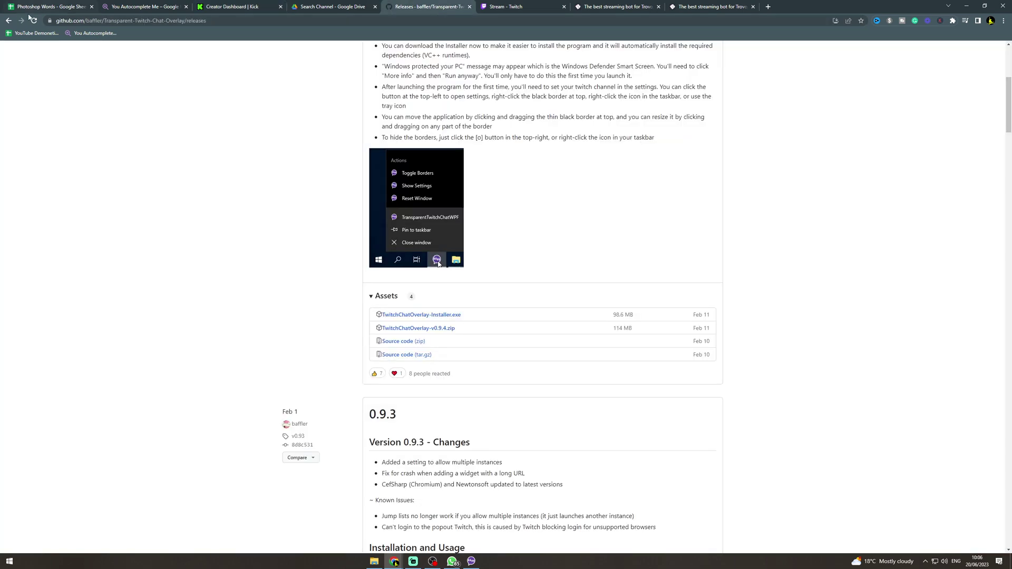
key(alt+Left)
scroll(264, 397, up, 8)
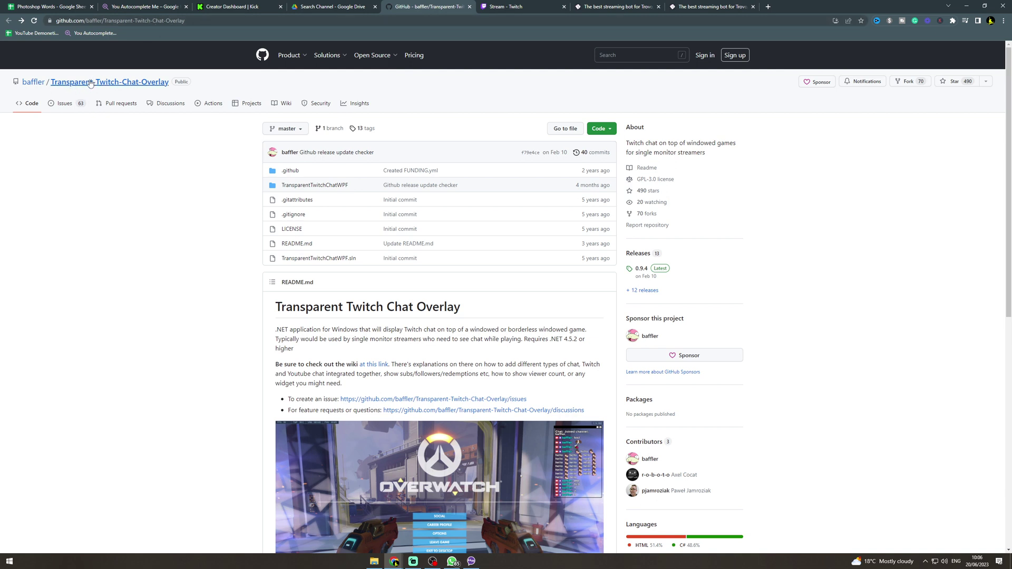
scroll(333, 197, down, 1)
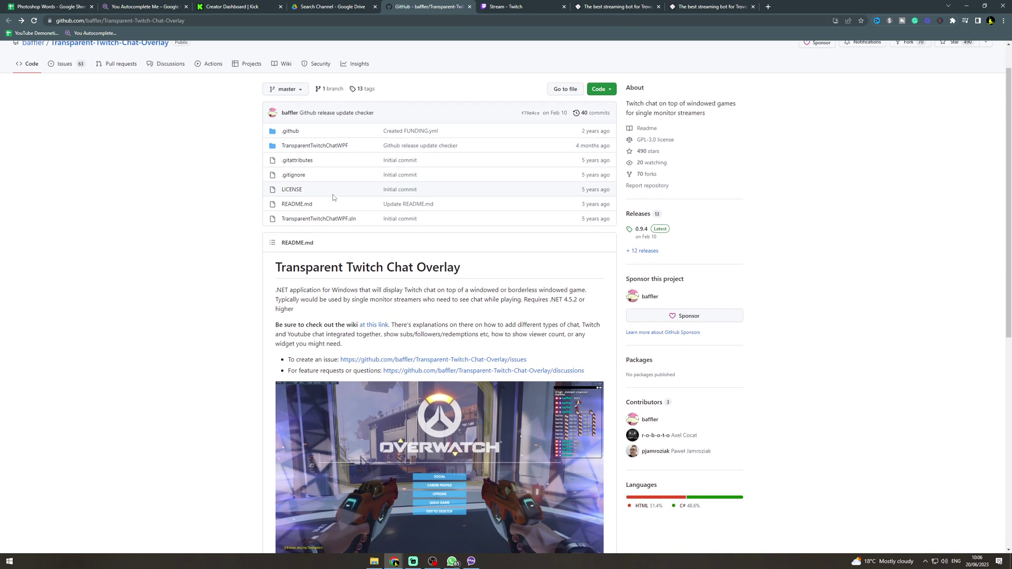
scroll(333, 197, down, 6)
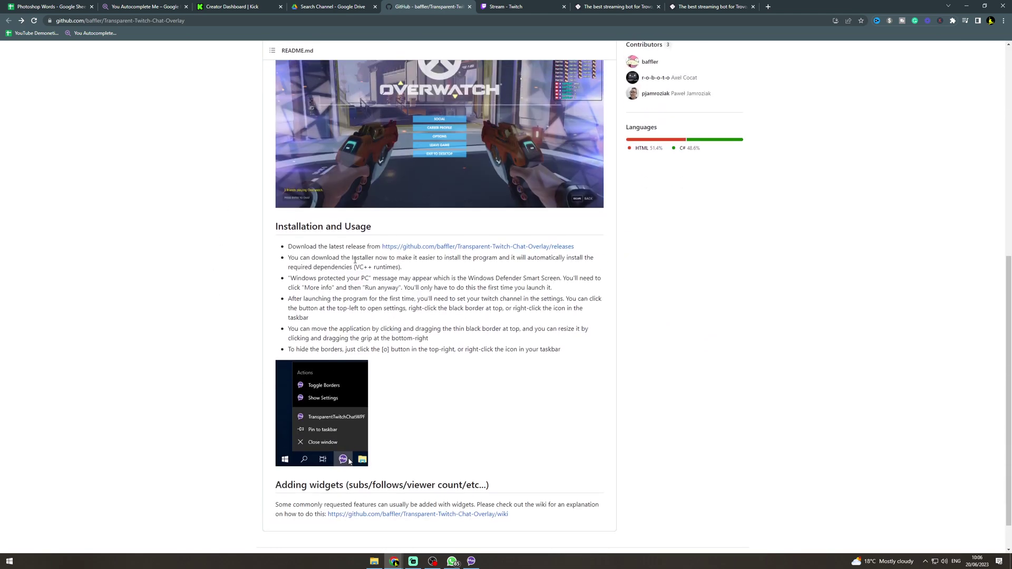
click(403, 247)
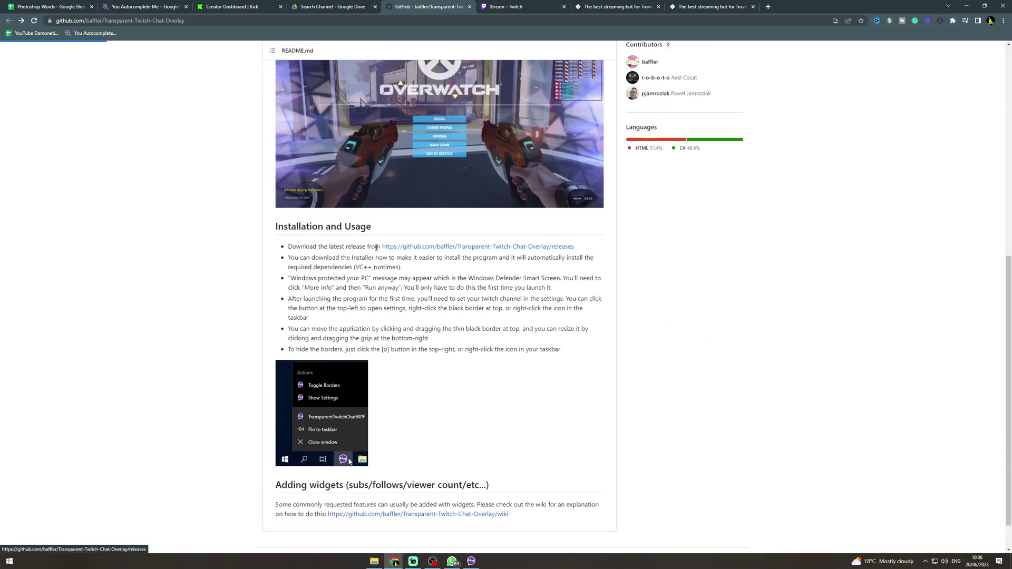
- Expand the 0.9.4 release's Assets to list its four downloads, including TwitchChatOverlay-Installer.exe
scroll(488, 327, down, 6)
scroll(486, 335, up, 3)
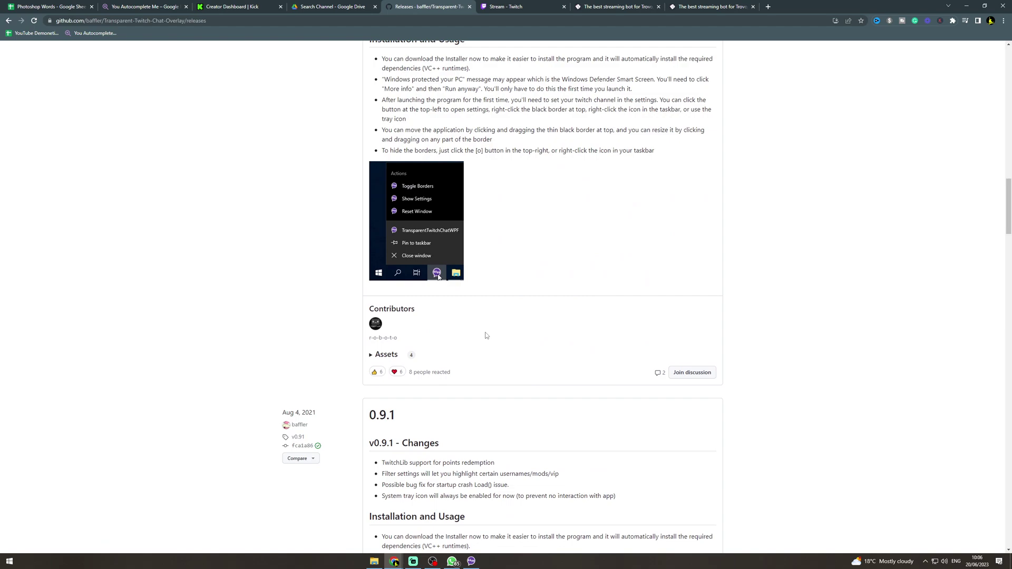
scroll(486, 316, up, 20)
click(480, 285)
scroll(480, 280, up, 4)
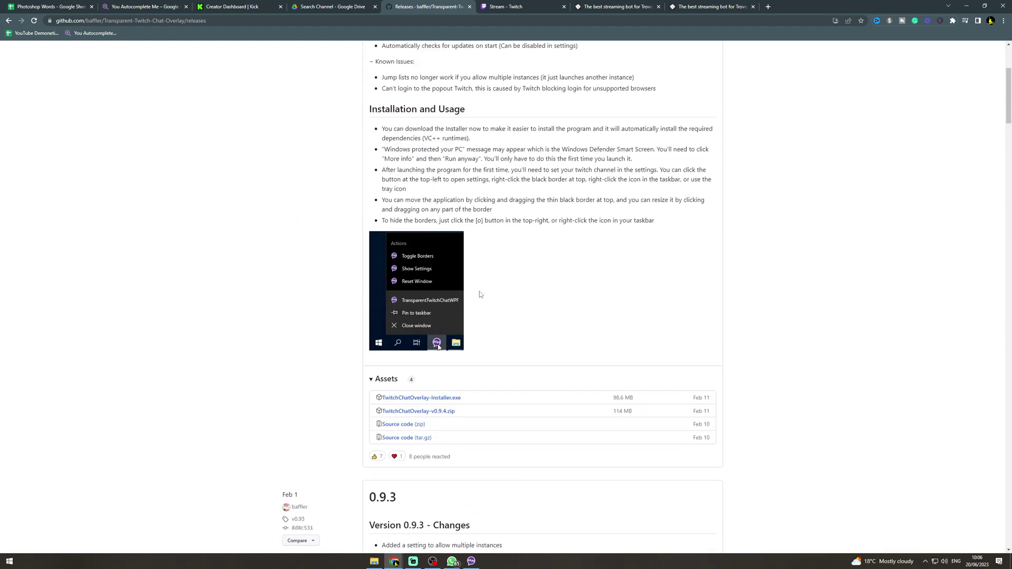
scroll(479, 293, up, 2)
scroll(418, 395, down, 2)
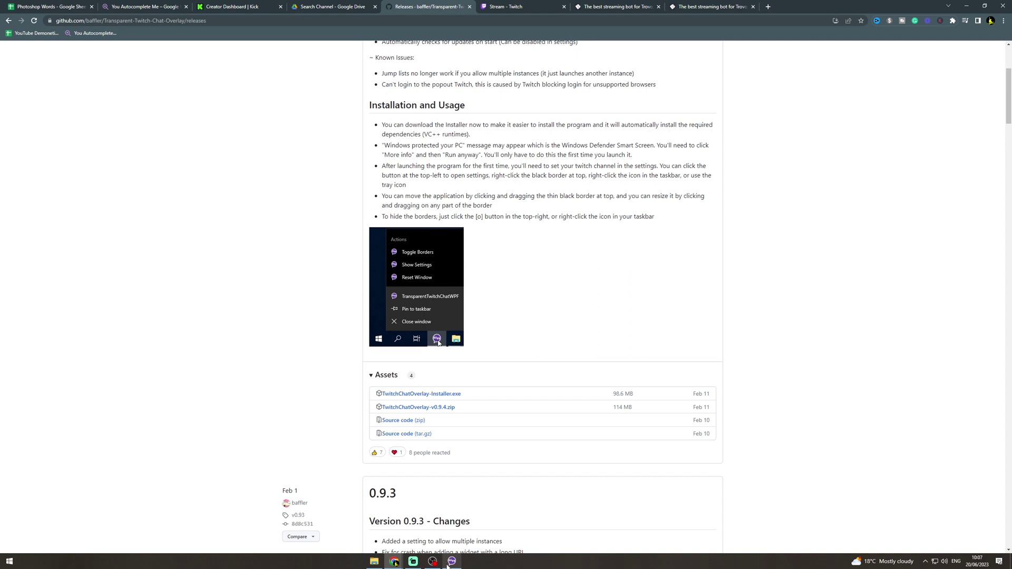
- Bring up the chat overlay window and view its Settings > Widgets page
click(447, 565)
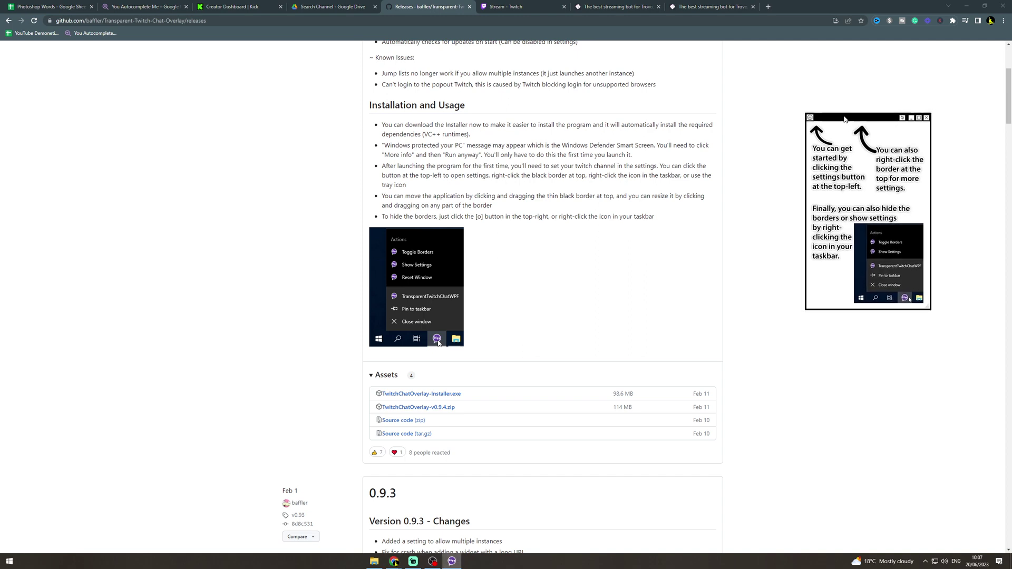
click(809, 118)
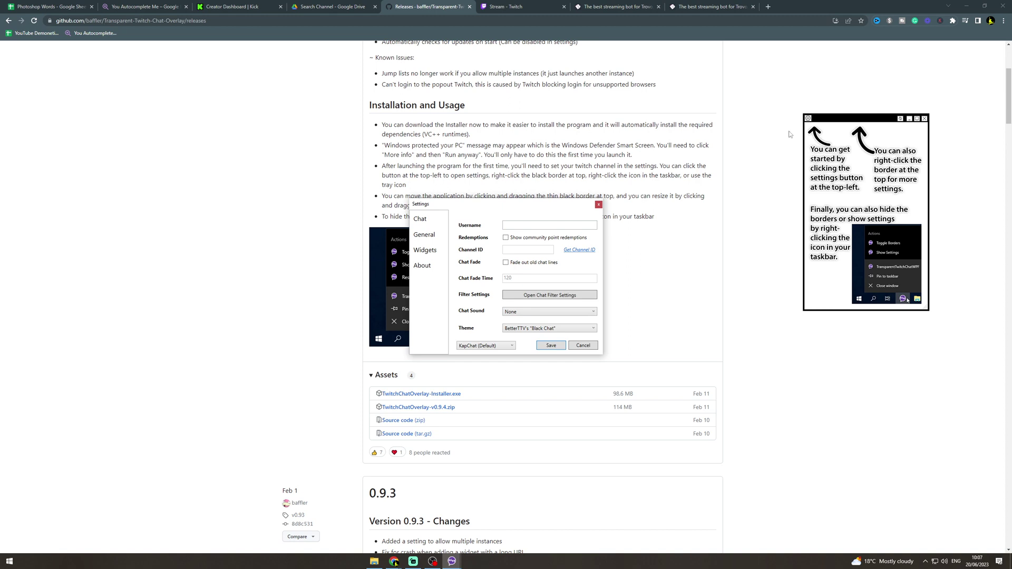
click(425, 251)
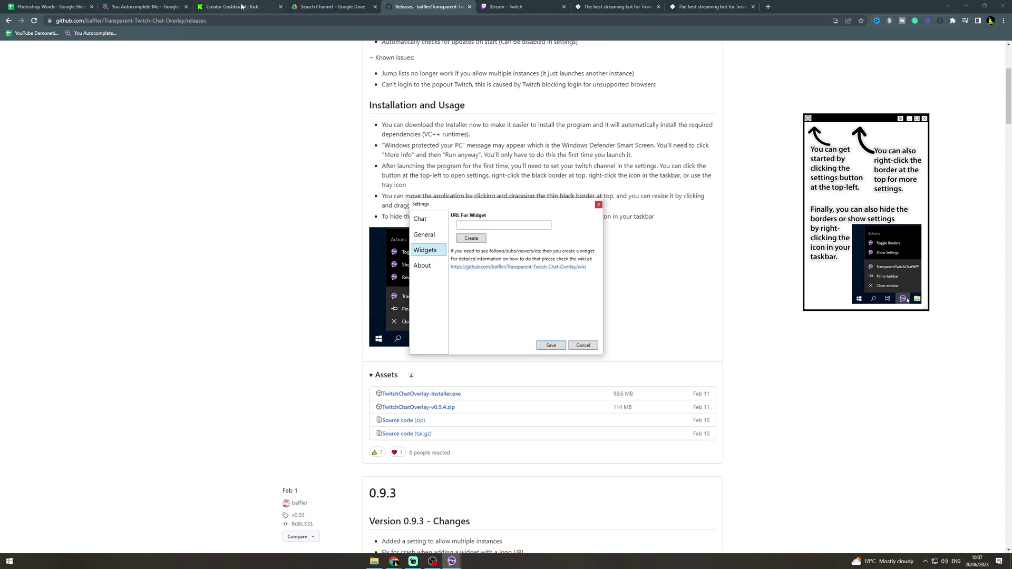
- Return to the Kick dashboard, cancel the overlay settings, and drag the overlay over the chat panel
click(242, 7)
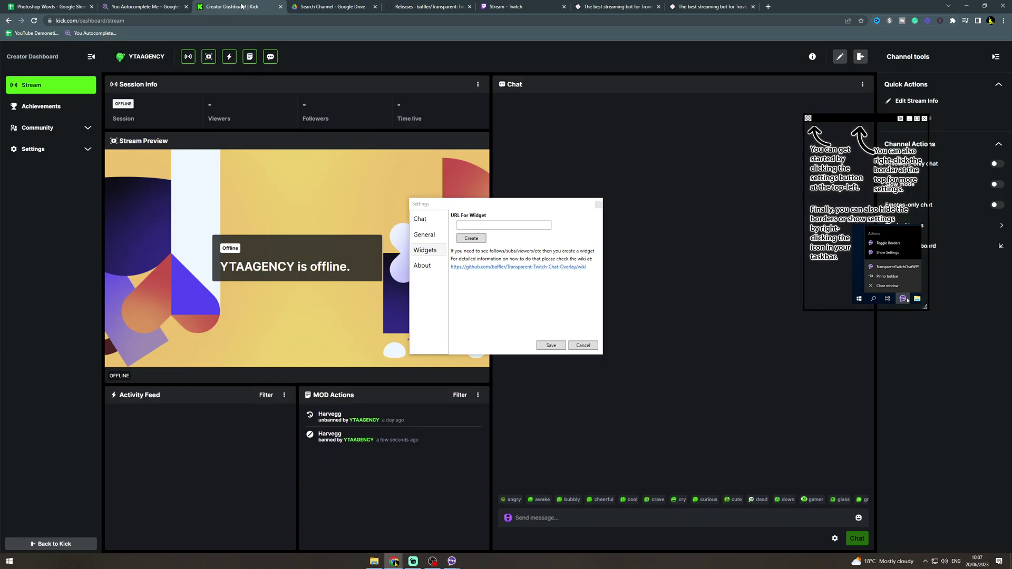
click(583, 346)
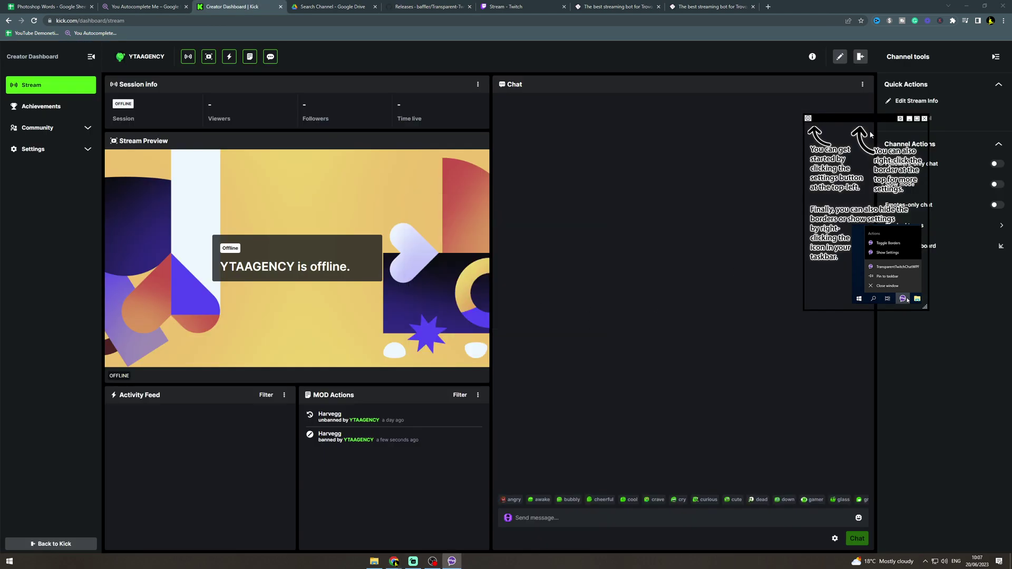
drag(855, 123, 741, 133)
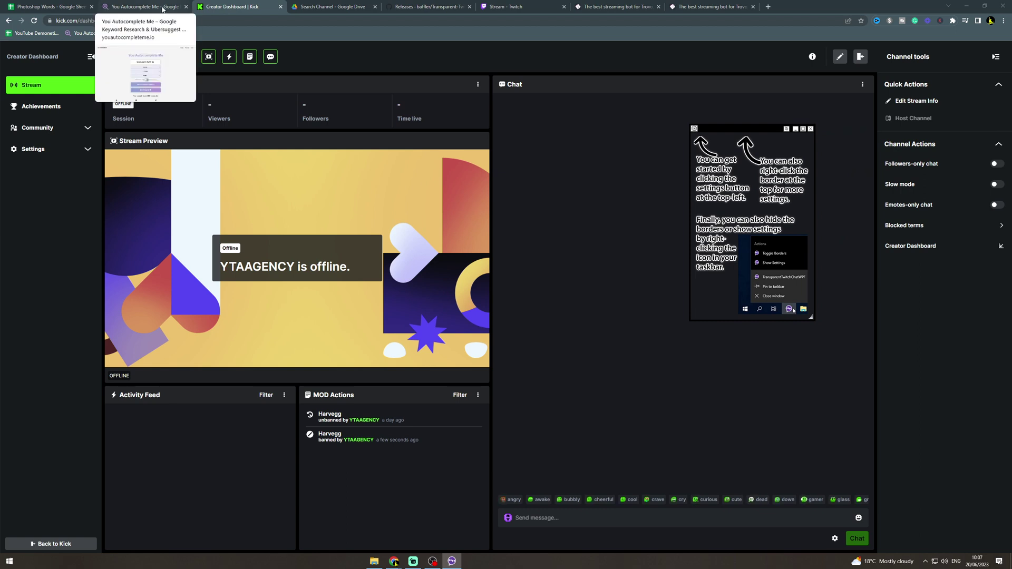
- Open botrix.live/panel in a new tab beside Creator Dashboard and check the Kick-linked profile
click(768, 7)
drag(774, 6, 306, 18)
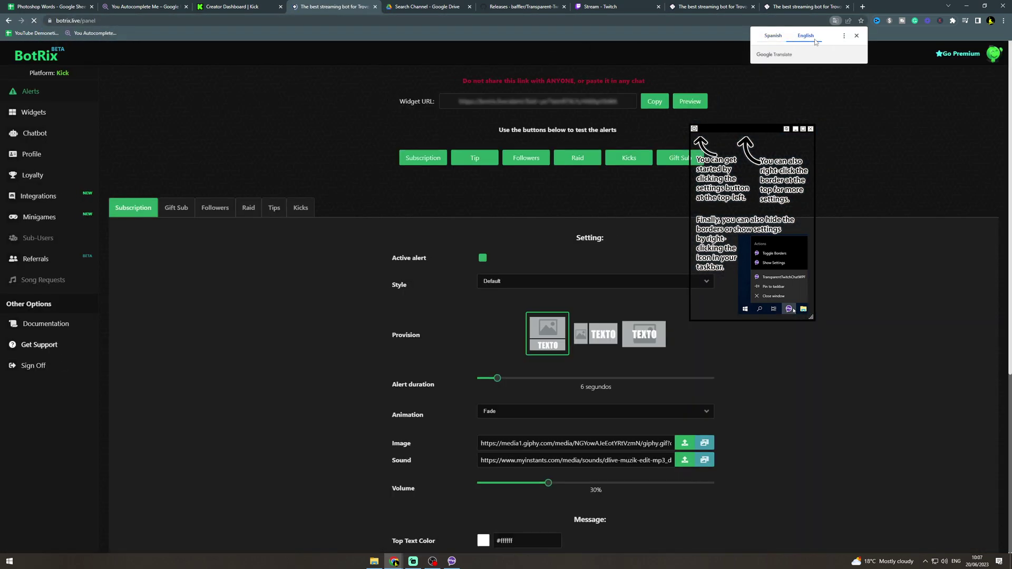
drag(756, 131, 826, 119)
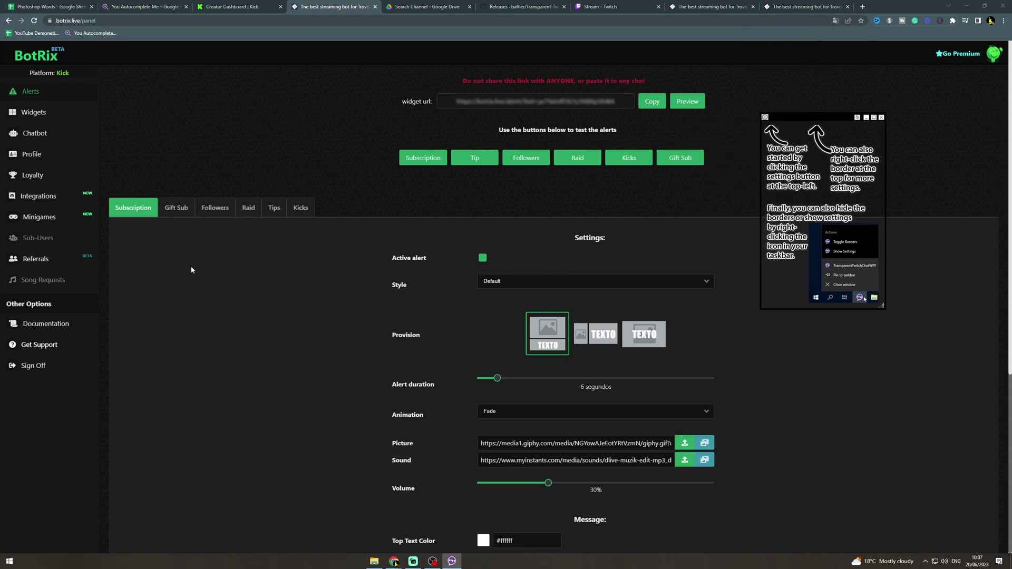
click(45, 158)
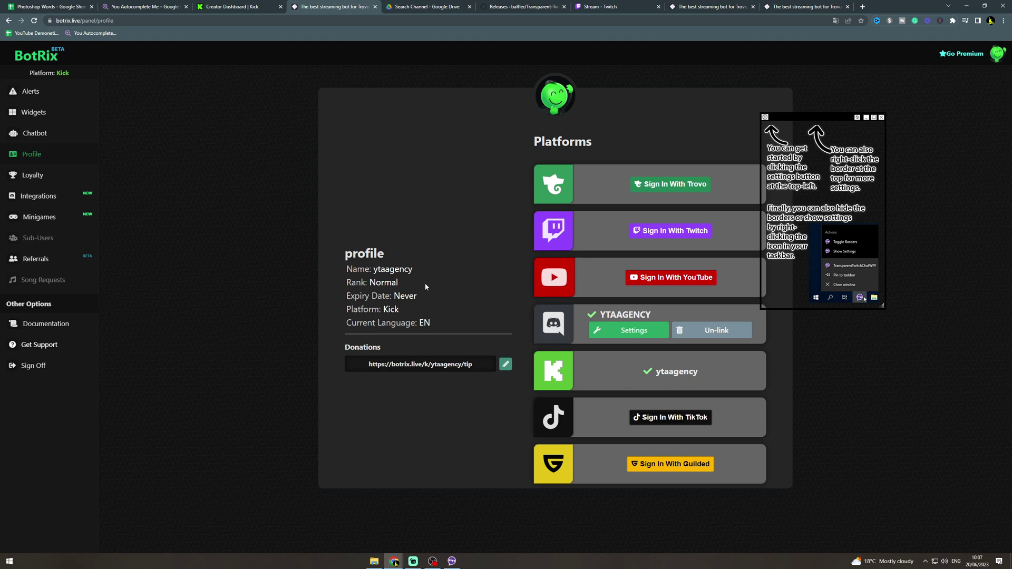
click(50, 98)
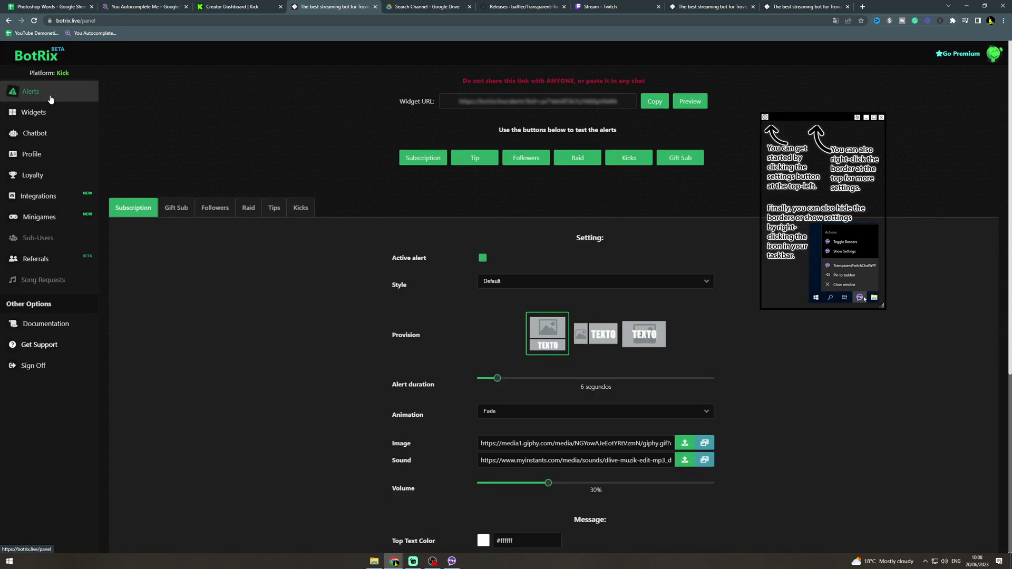
- Open BotRix's Chat widget settings page, keeping the overlay window clear of the options
click(49, 114)
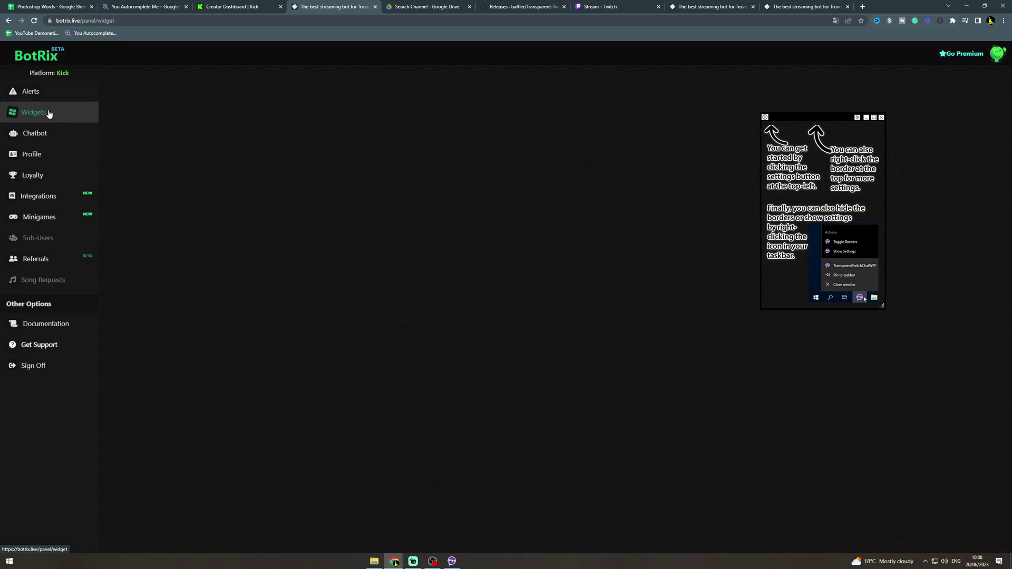
drag(808, 117, 567, 233)
click(966, 158)
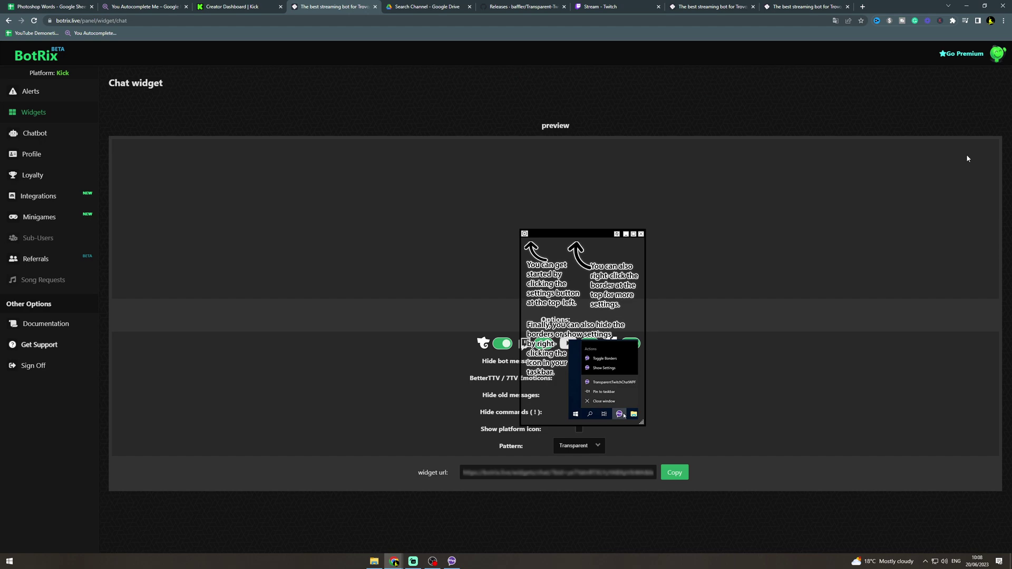
drag(585, 236, 805, 122)
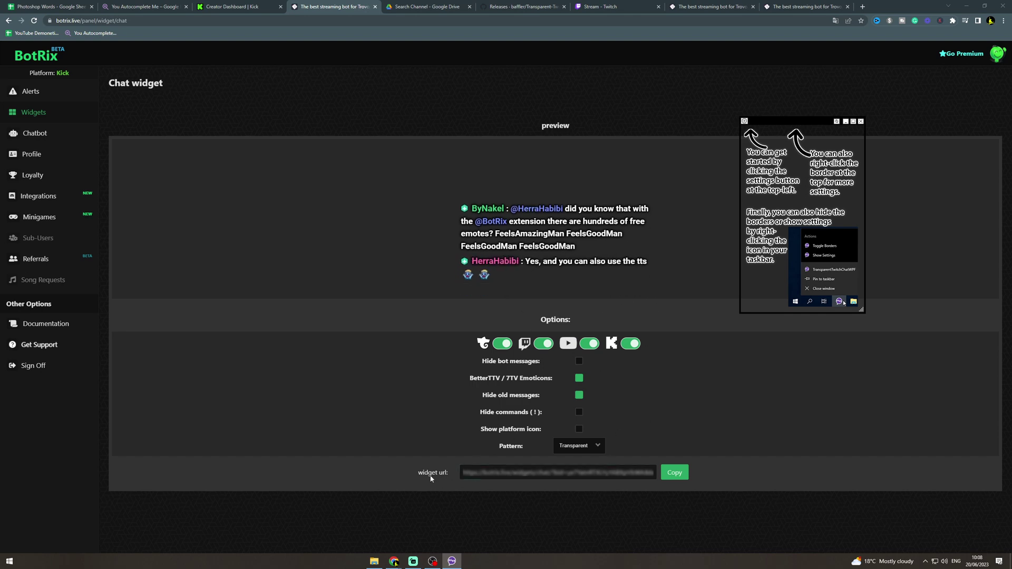
- Copy the chat widget URL and open the overlay's Settings > Widgets to add it
click(674, 472)
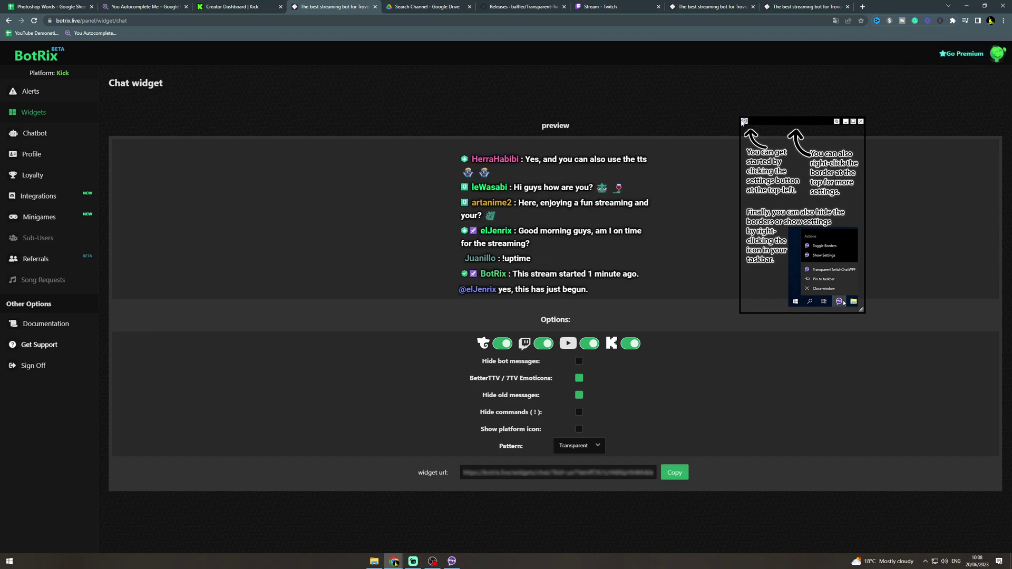
click(744, 121)
click(421, 251)
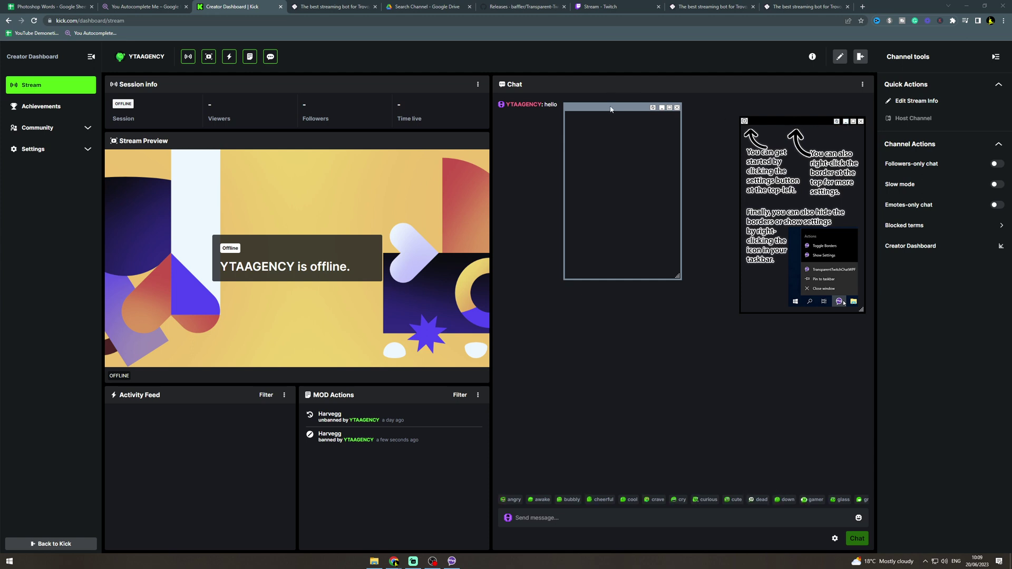
- Nudge both overlay windows lower and close the empty settings window
drag(608, 110, 606, 126)
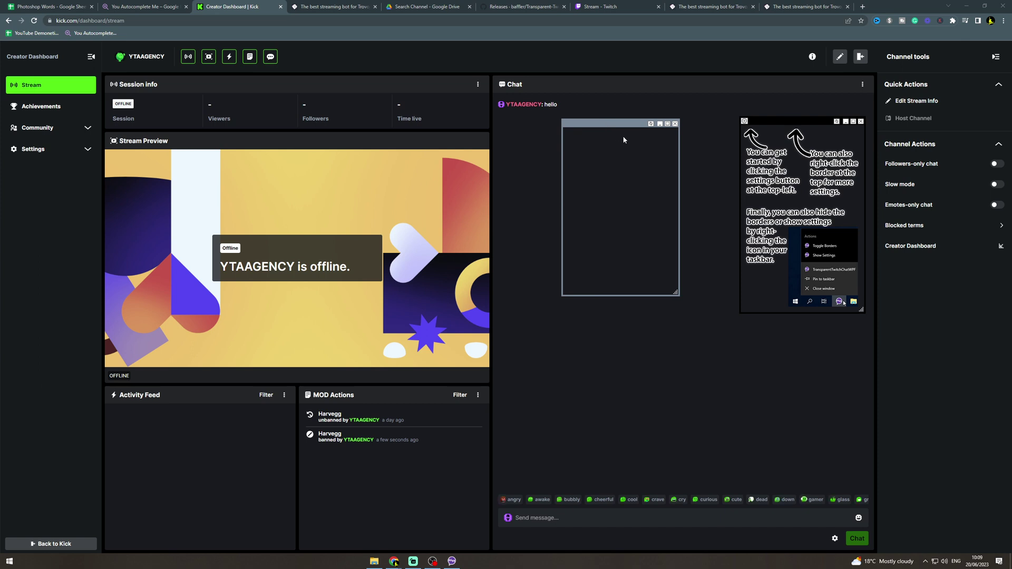
drag(802, 125, 796, 139)
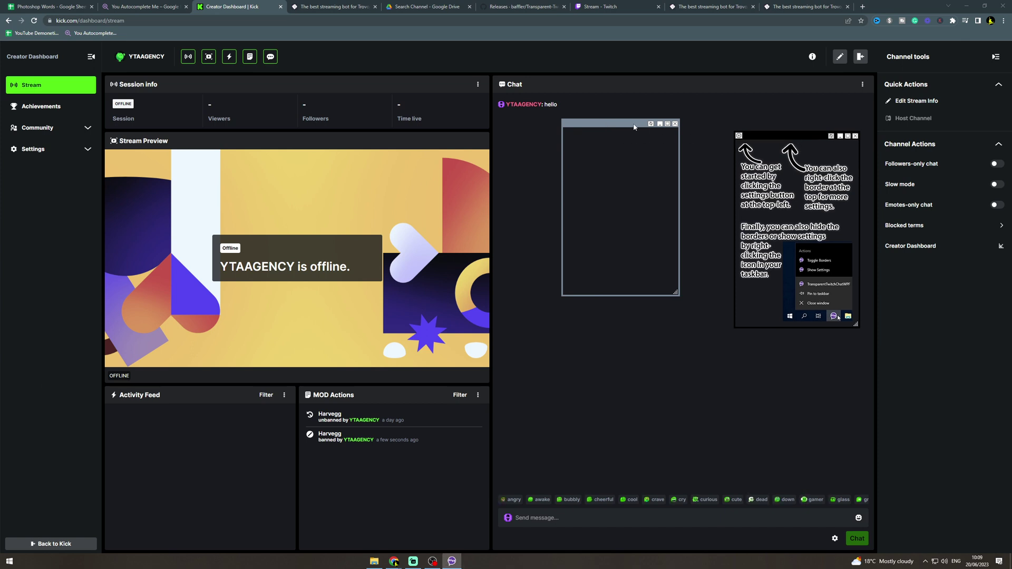
click(650, 124)
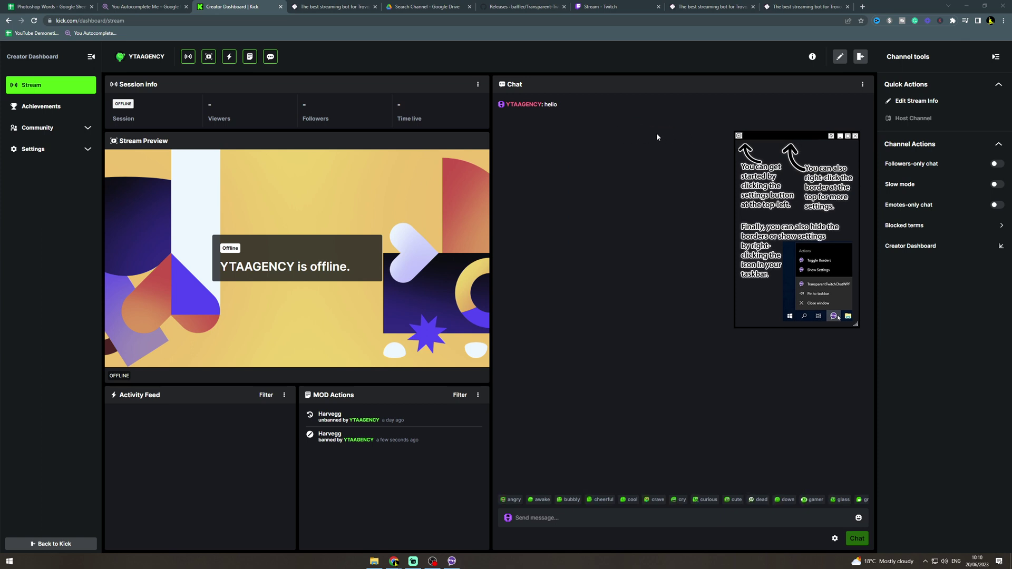
click(639, 150)
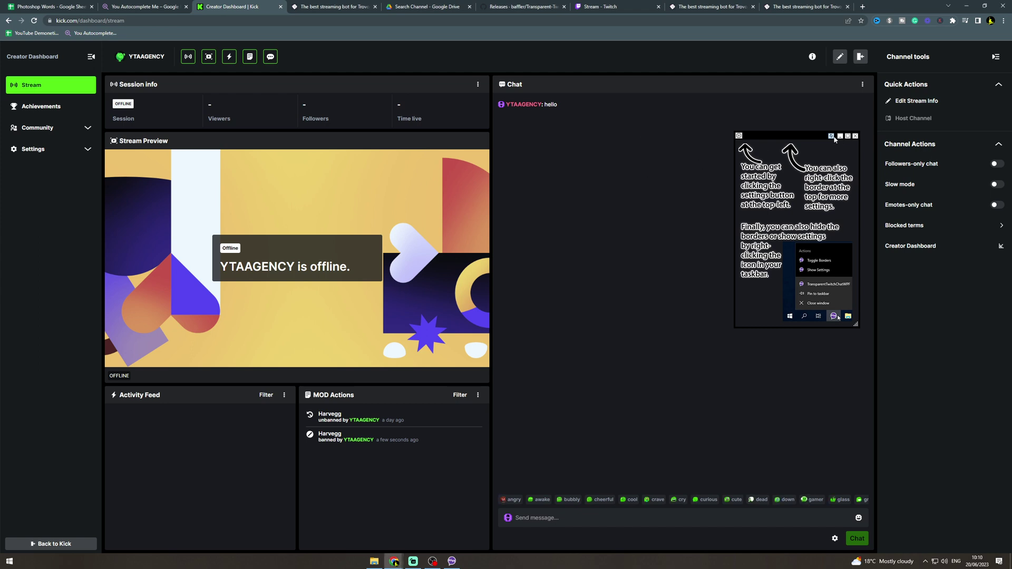
click(831, 136)
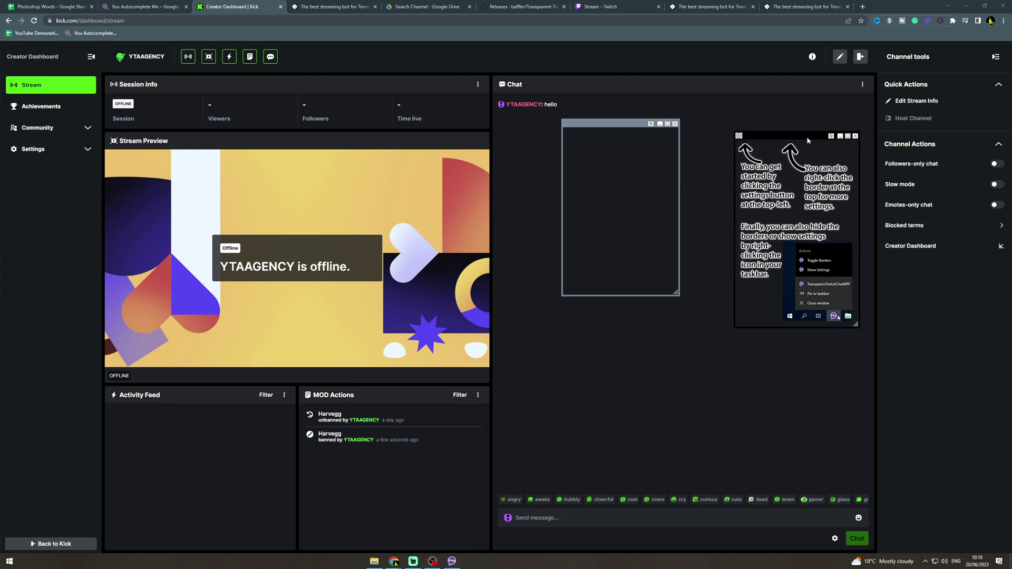
click(653, 124)
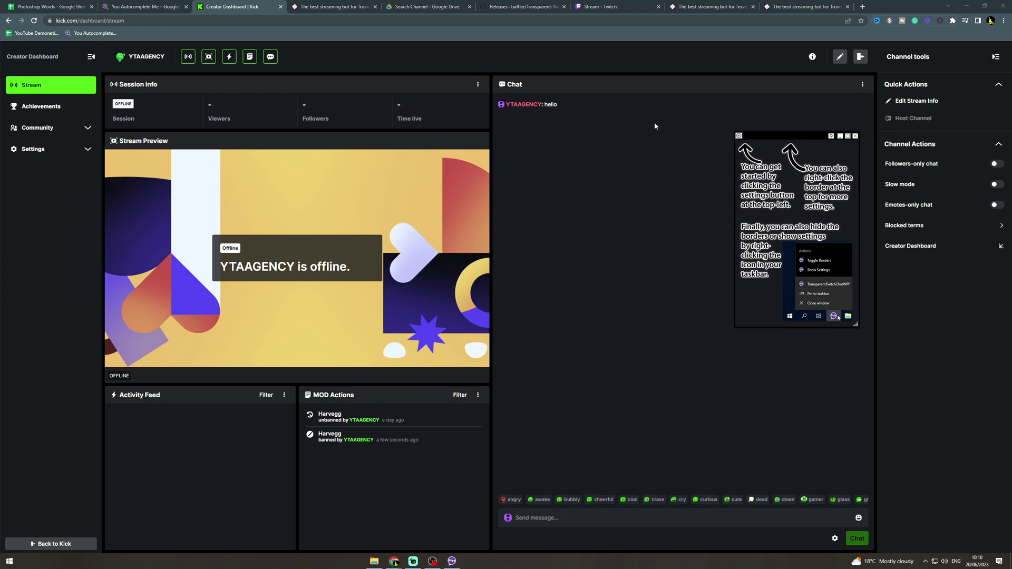
- Turn the chat overlay's borders off, leaving only its transparent help text
click(832, 136)
click(835, 139)
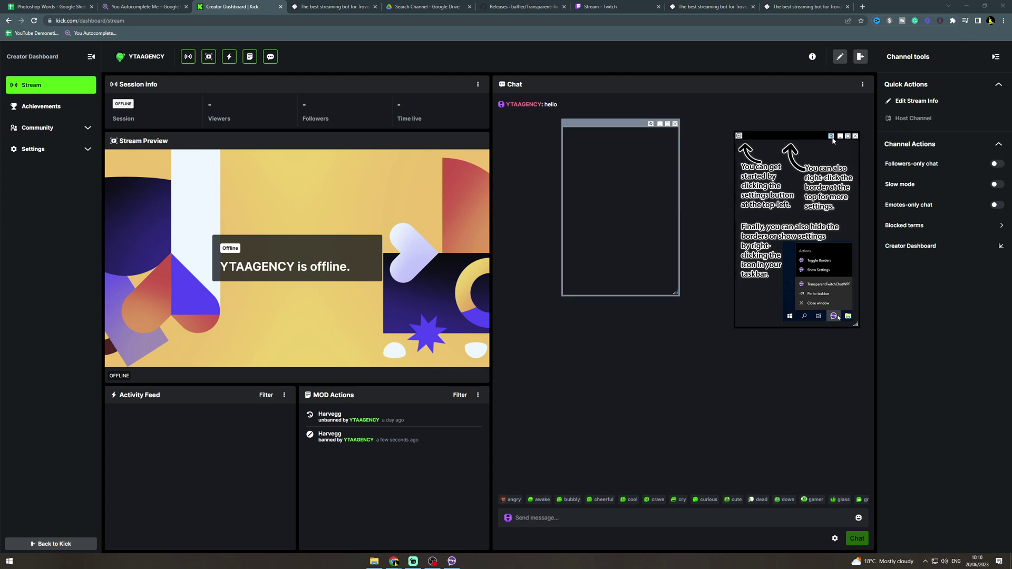
click(839, 138)
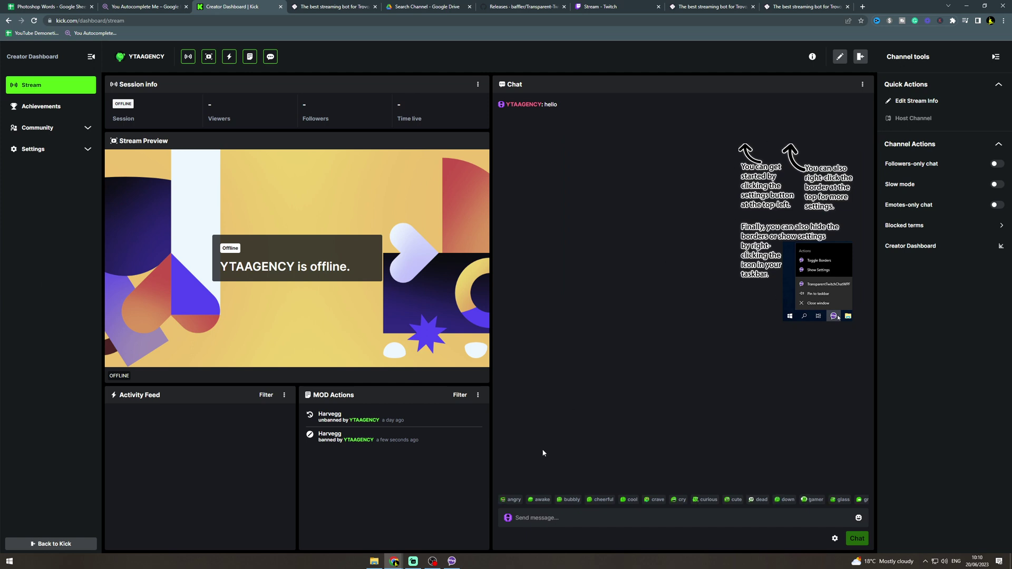
- Show the overlay settings via the taskbar icon's Show Settings and drag the overlay down-left over Kick's chat
right_click(451, 560)
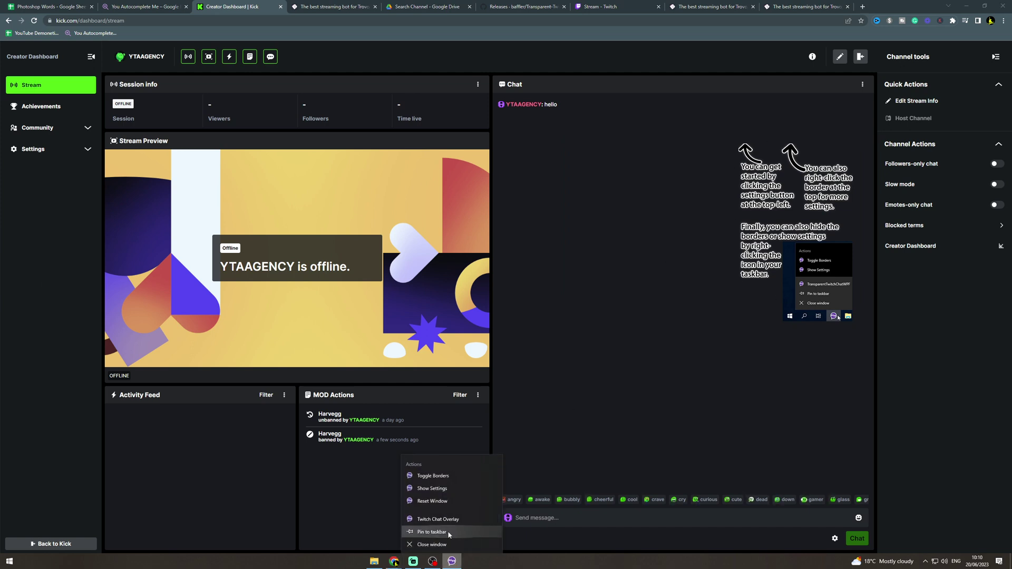
click(433, 488)
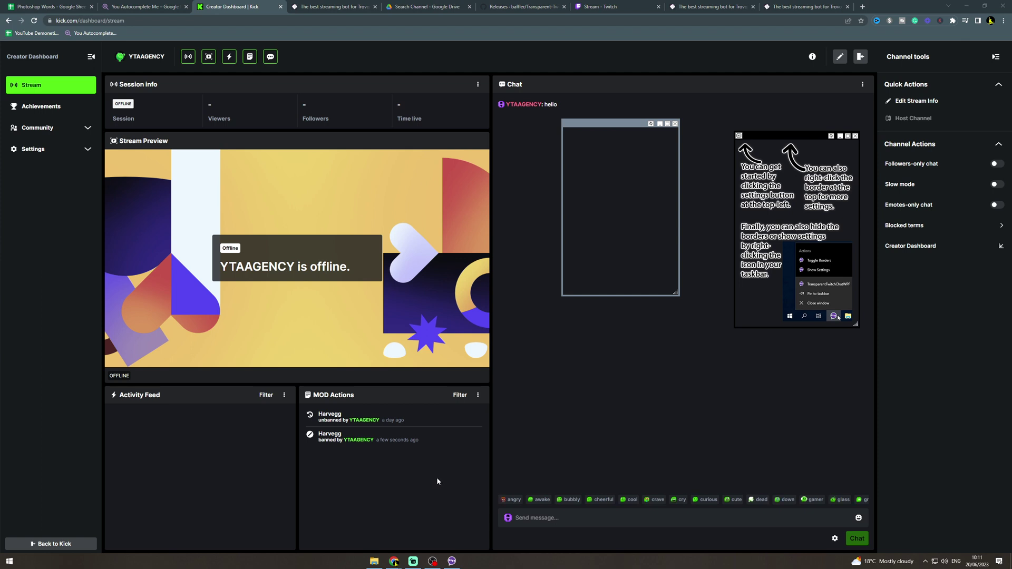
right_click(451, 560)
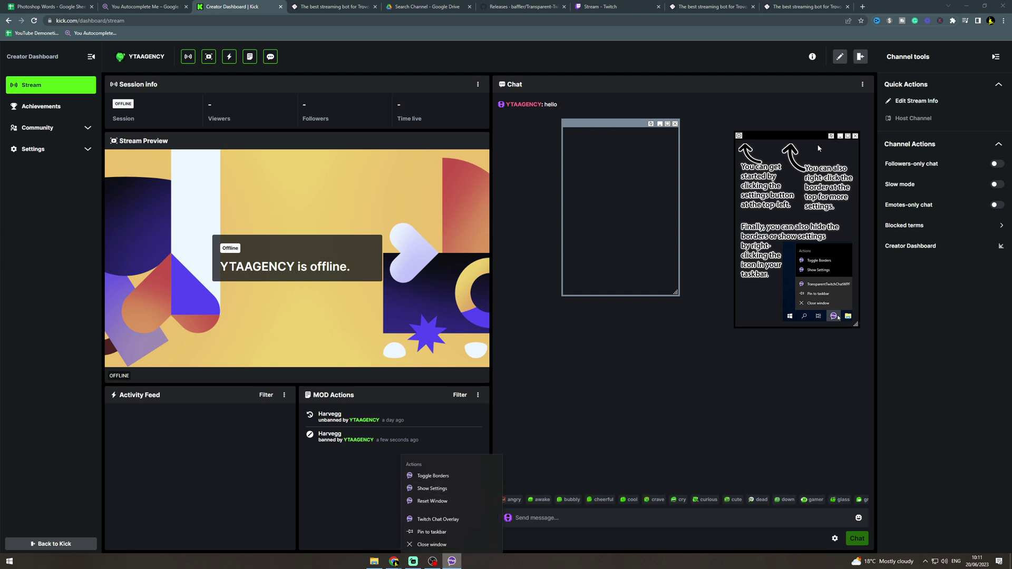
drag(812, 137, 796, 204)
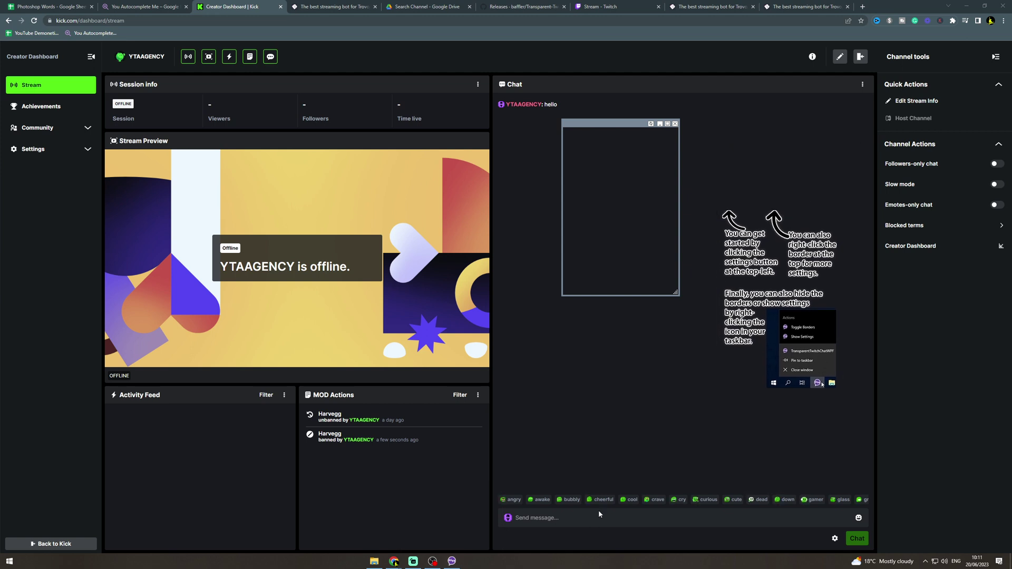
- Send 'hello' in Kick's chat
click(608, 519)
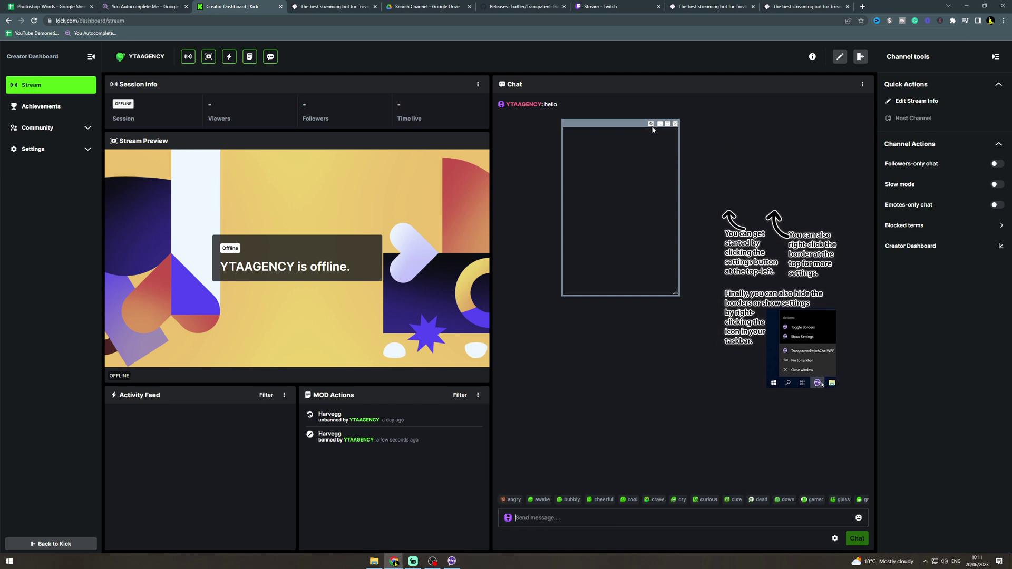
click(590, 515)
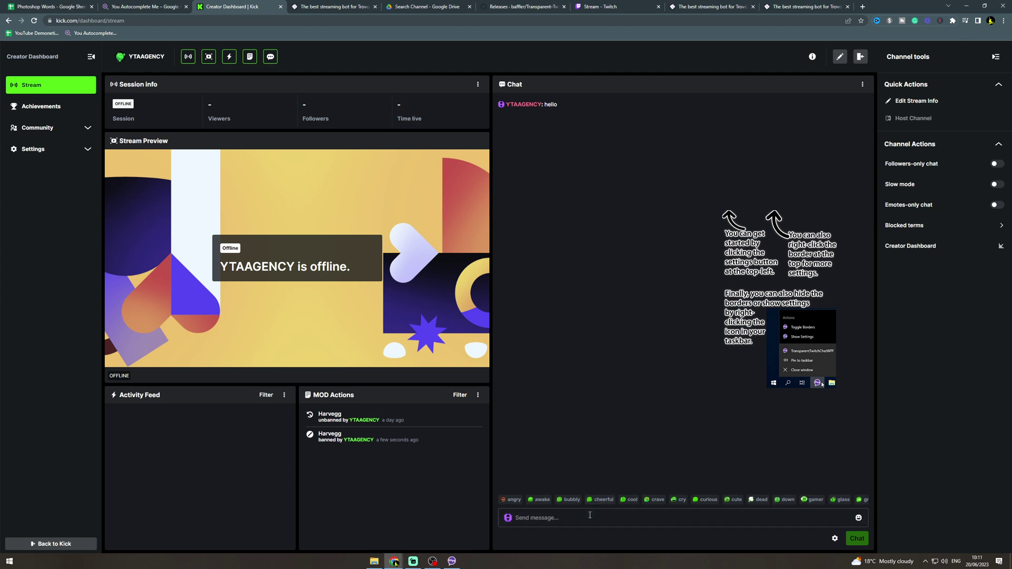
text(hello)
key(Return)
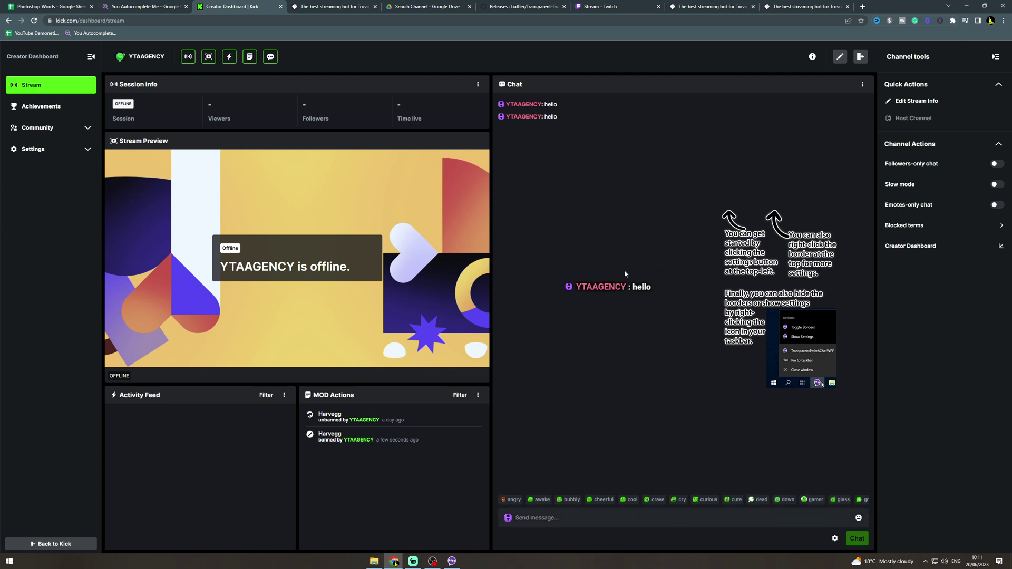
- Toggle the overlay borders on, move it onto the Stream Preview, and close the empty settings window
right_click(452, 561)
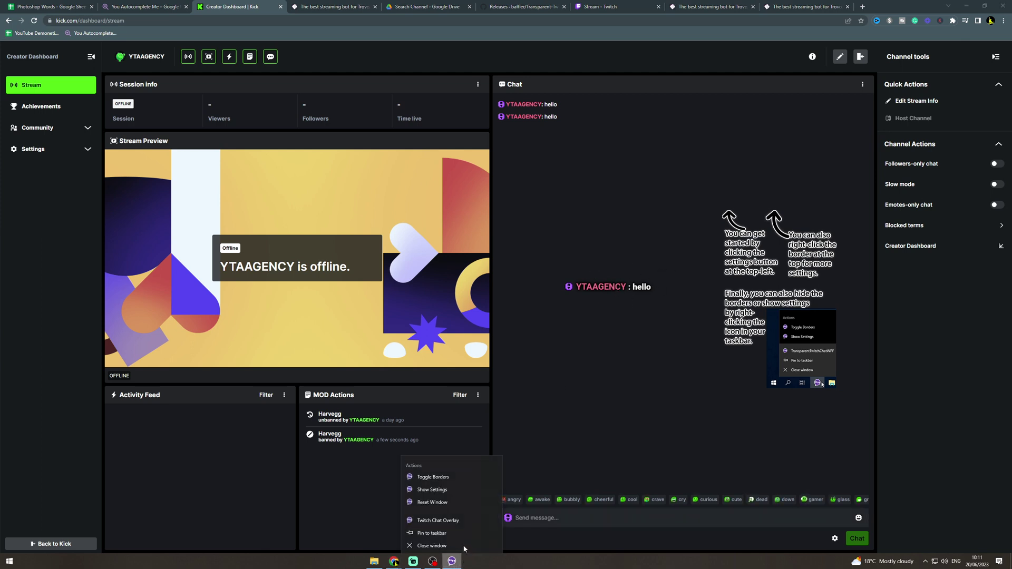
click(434, 476)
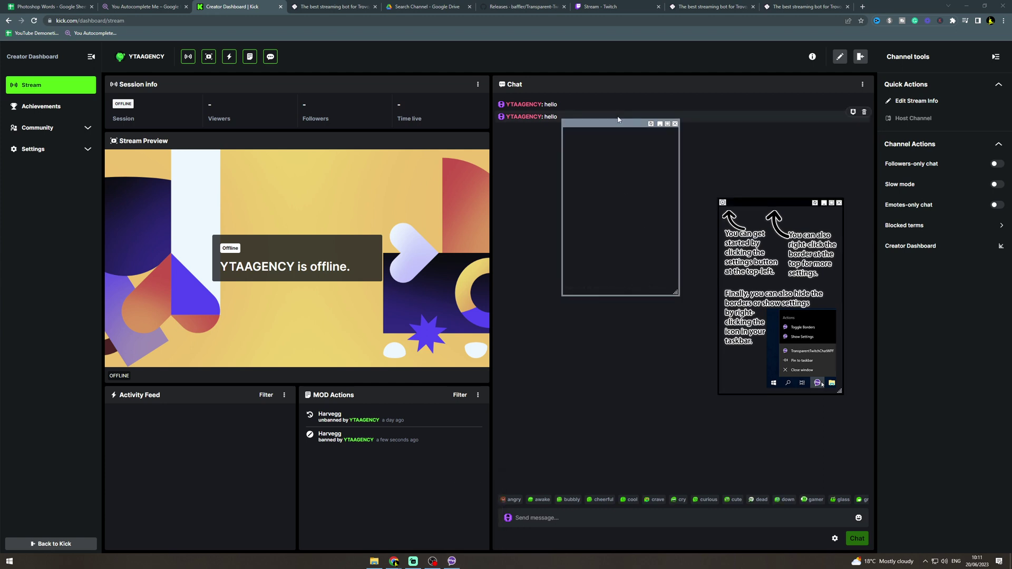
drag(617, 129, 327, 181)
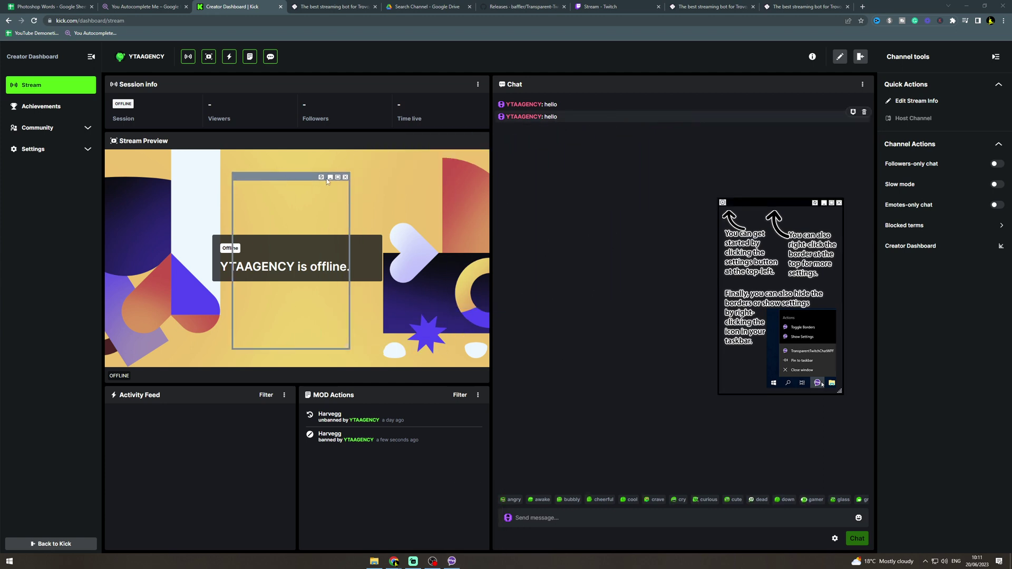
click(824, 203)
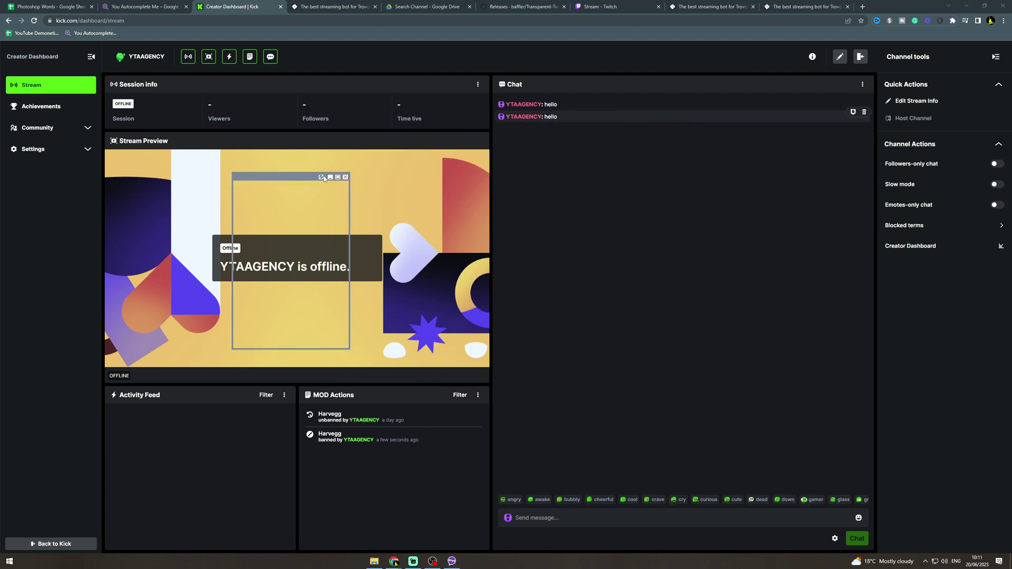
- Hide the overlay borders and send 'hello everyone' in chat
click(554, 518)
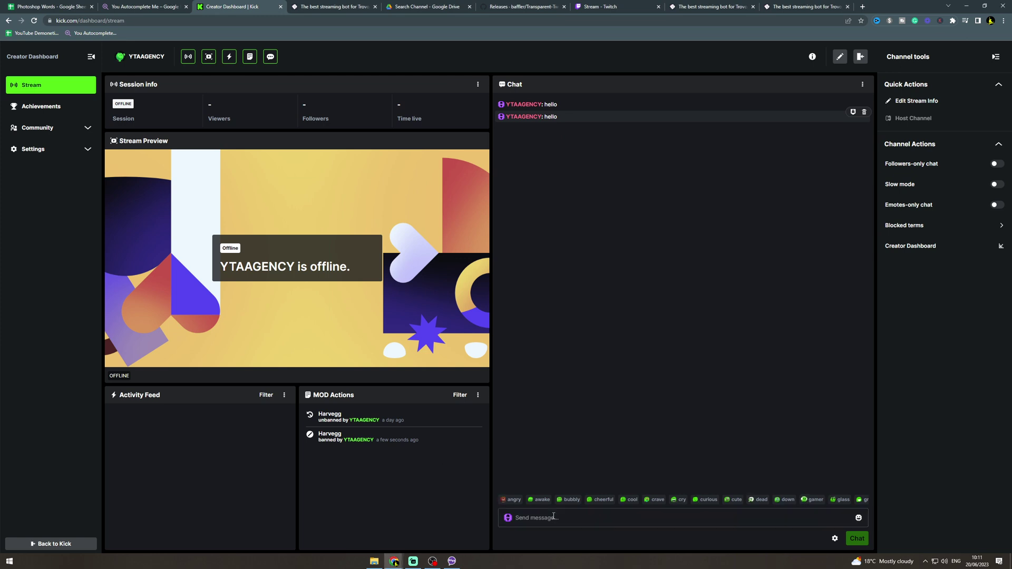
text(hello everyy)
text(ne)
key(Return)
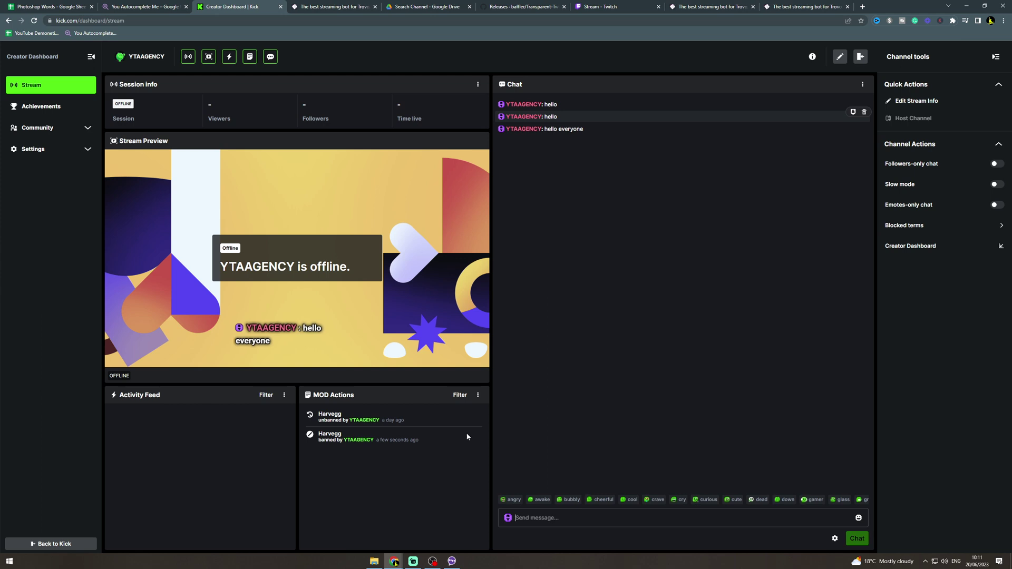